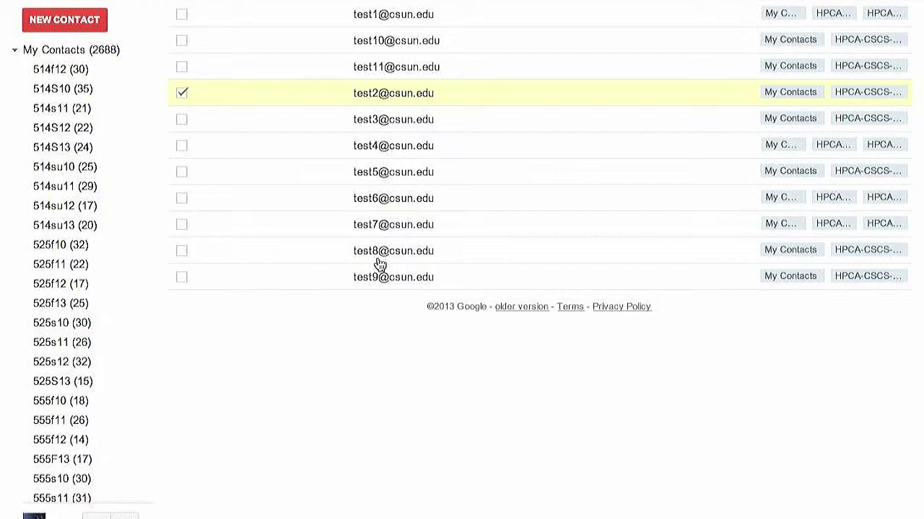
Share the spreadsheet with the HPCA-CSCS-demonstration contact group (11 contacts), giving edit access and notifying them by email.
scroll(84, 194, down, 8)
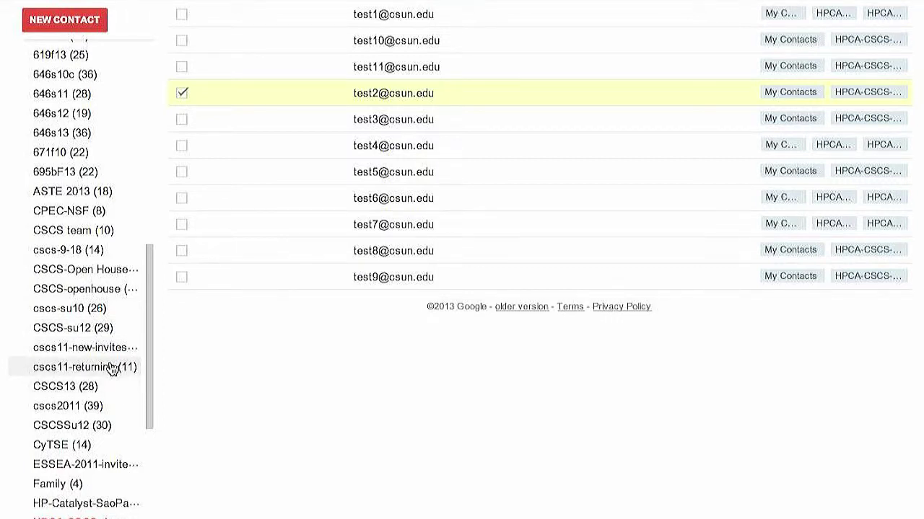
scroll(112, 368, down, 2)
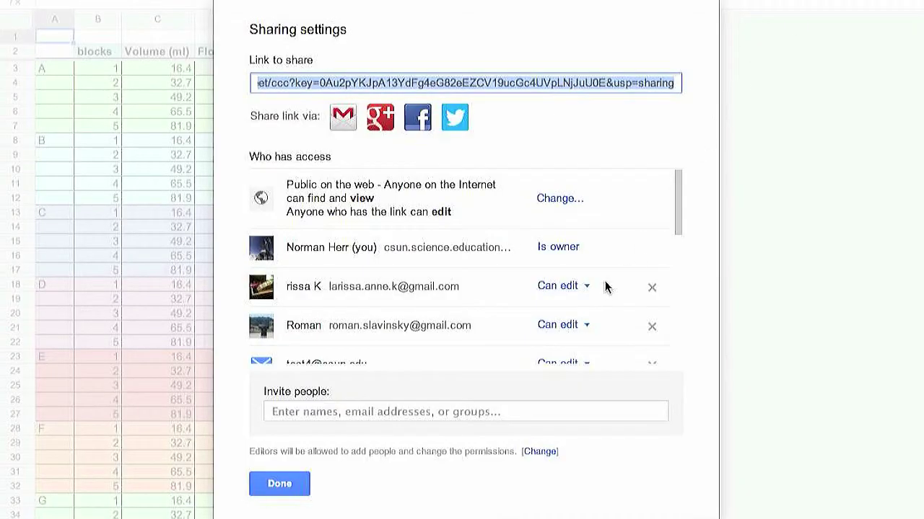
click(396, 412)
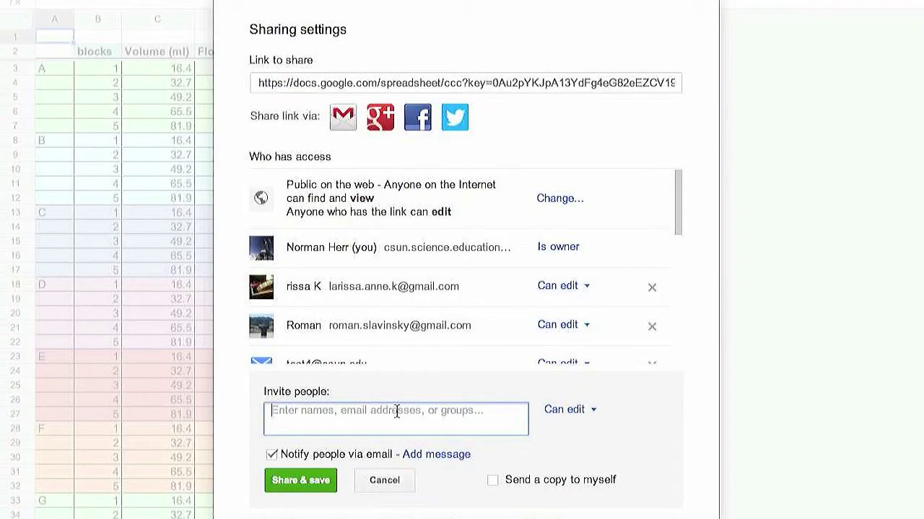
text(hp)
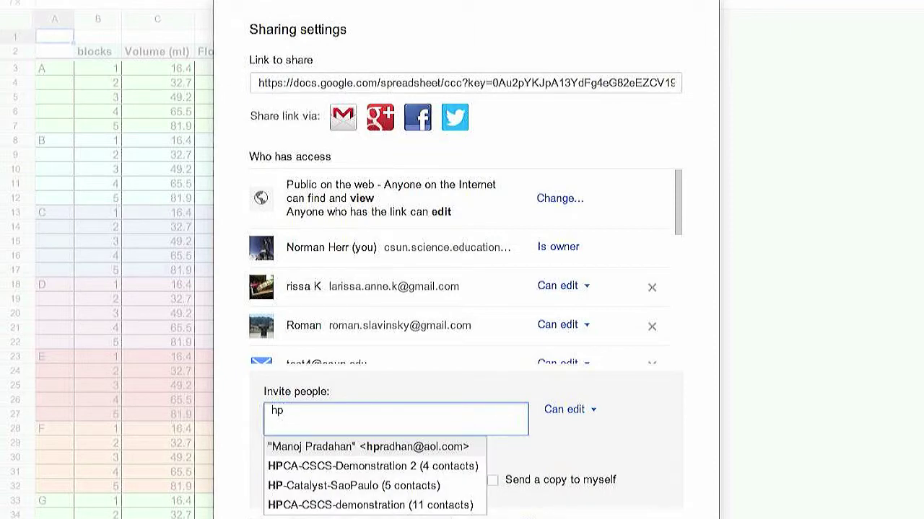
text(c)
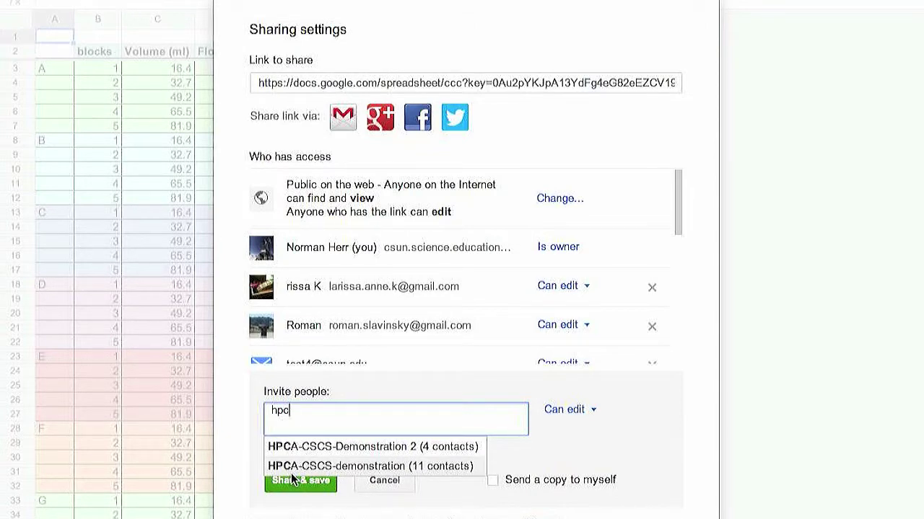
click(399, 468)
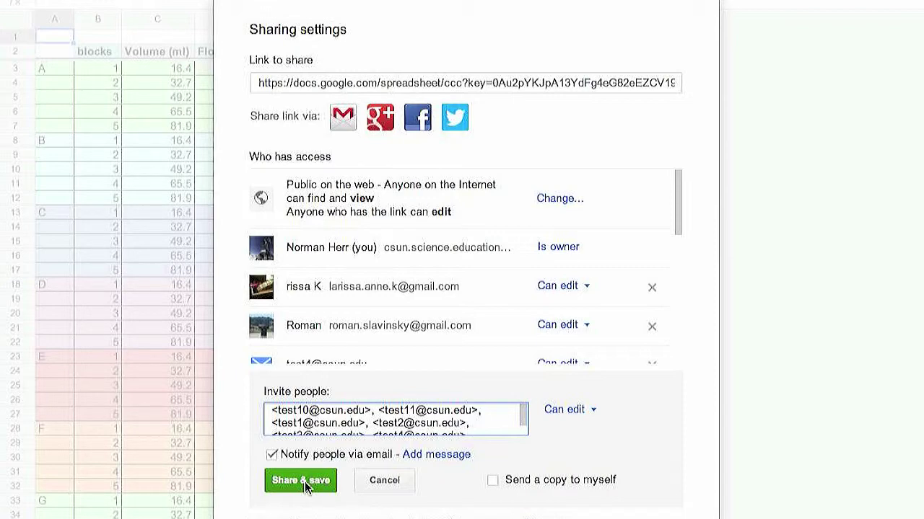
click(588, 415)
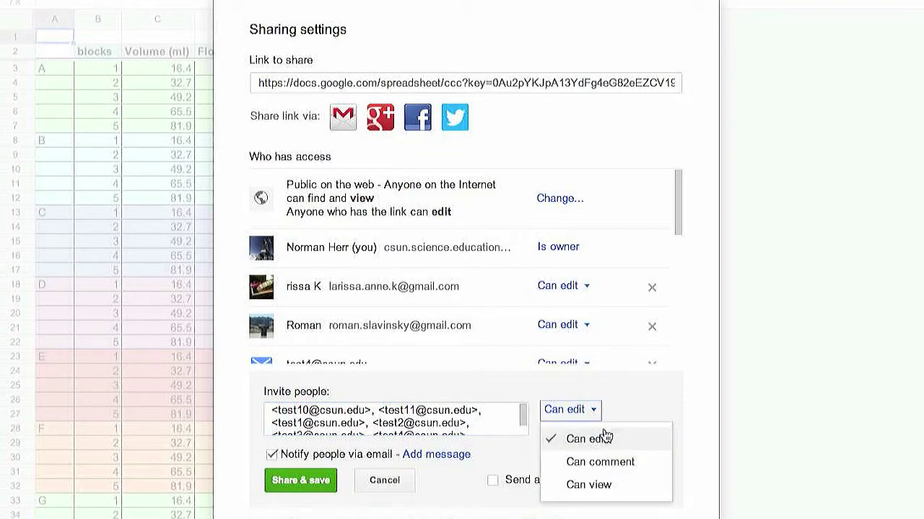
click(323, 482)
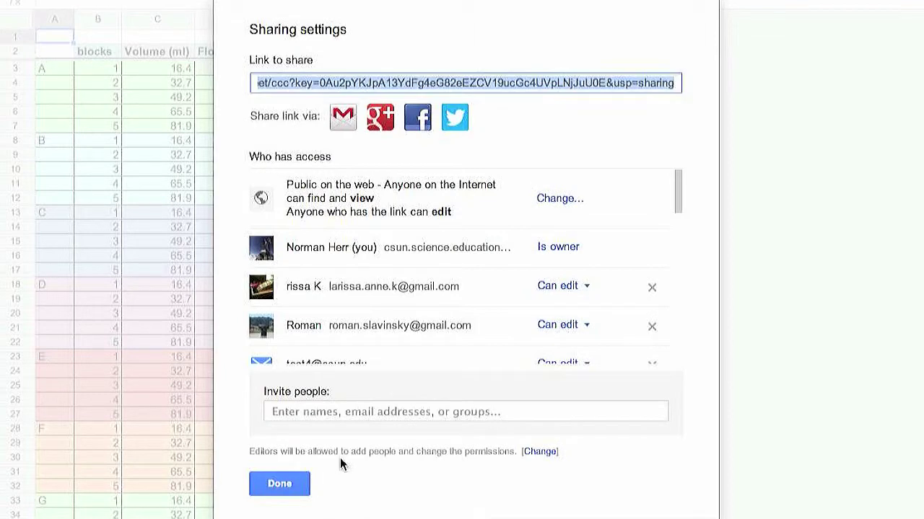
Review the list of people who have access to the spreadsheet and finish the sharing settings.
scroll(497, 291, down, 5)
scroll(496, 291, down, 5)
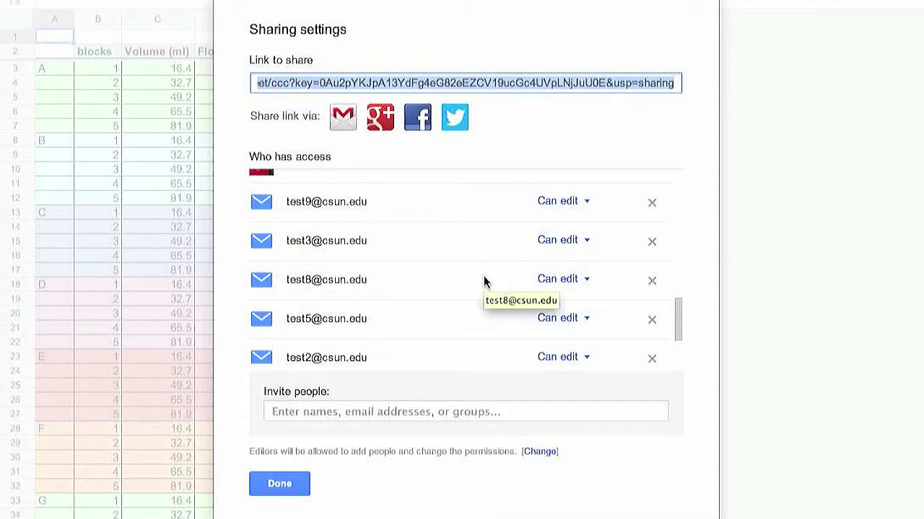
click(293, 490)
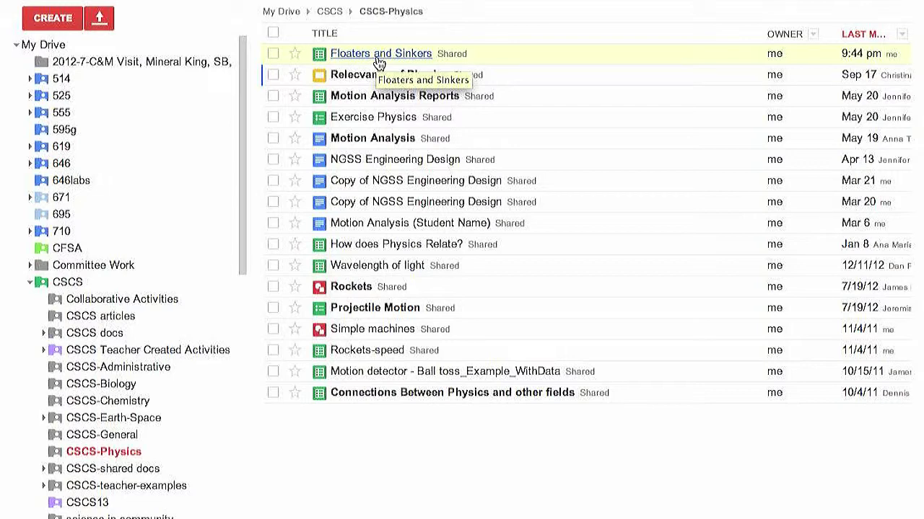
Try to move the Floaters and Sinkers spreadsheet into the CSCS-Physics folder inside CSCS, and close the move dialog.
click(272, 54)
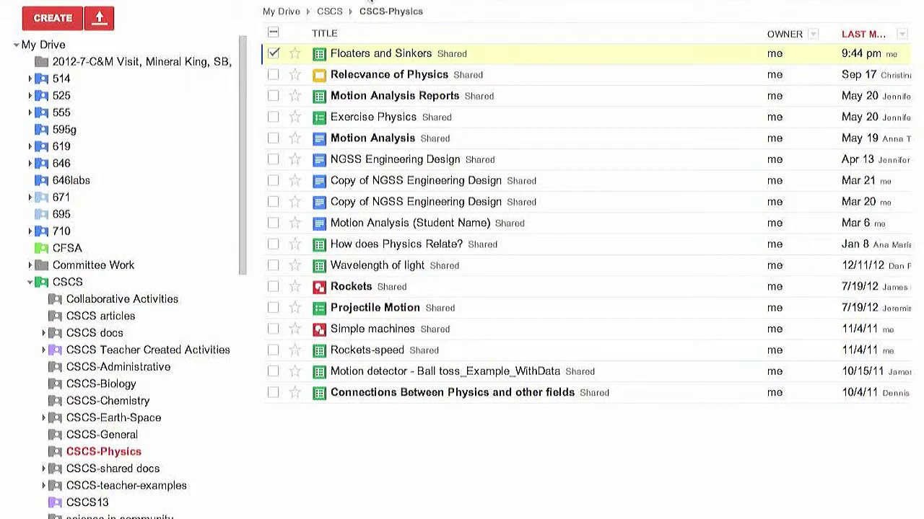
key(z)
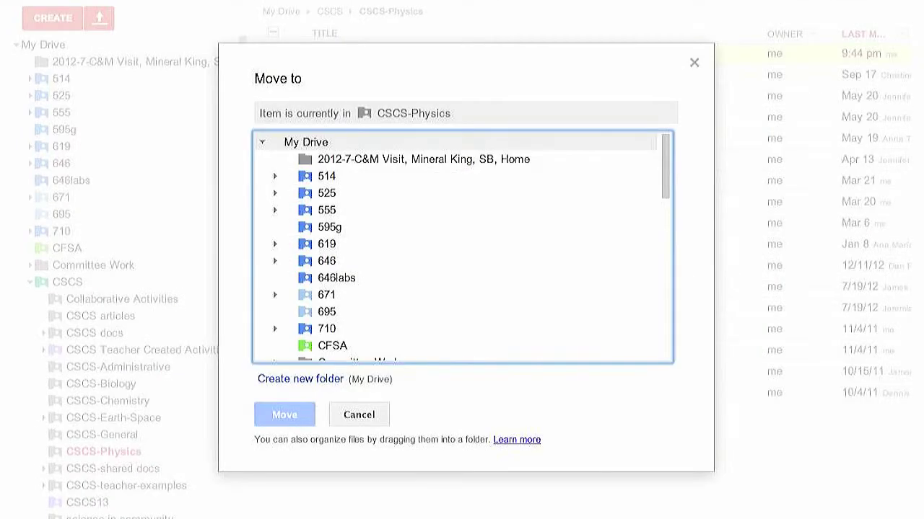
scroll(340, 187, down, 1)
scroll(340, 187, down, 3)
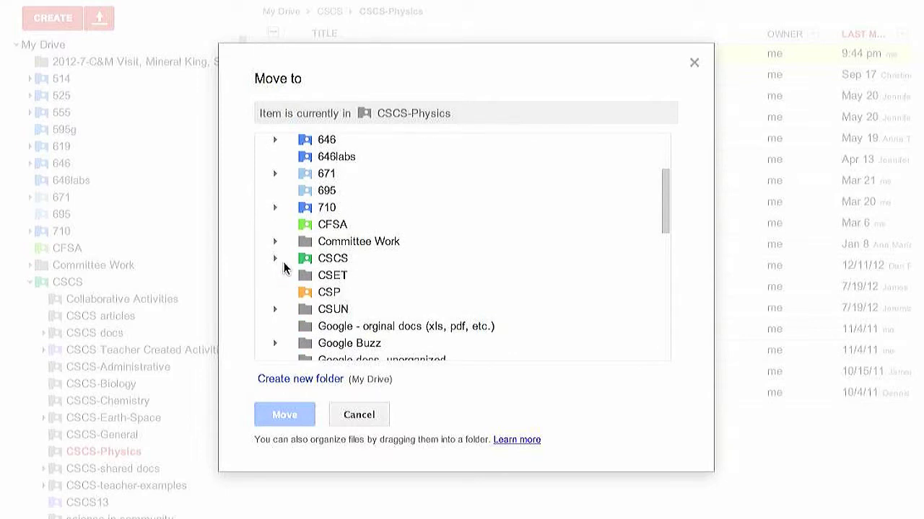
click(274, 260)
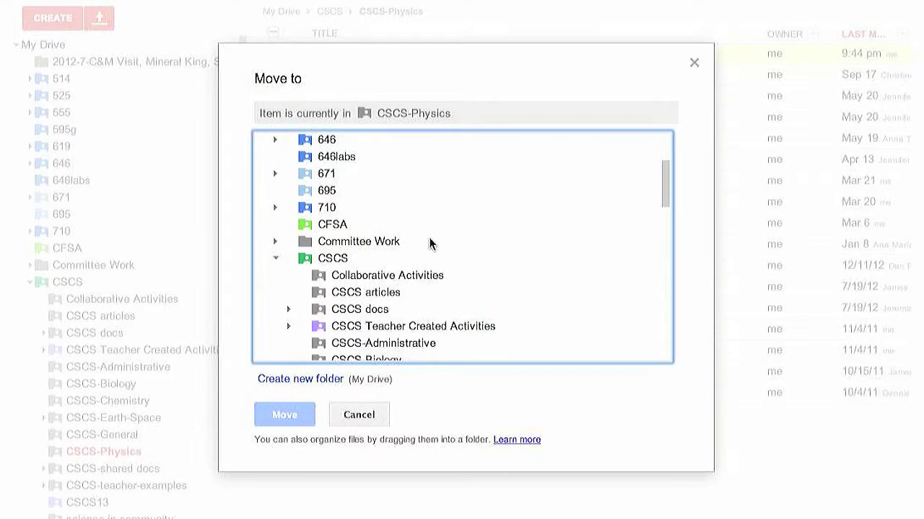
scroll(494, 242, down, 1)
scroll(494, 244, down, 2)
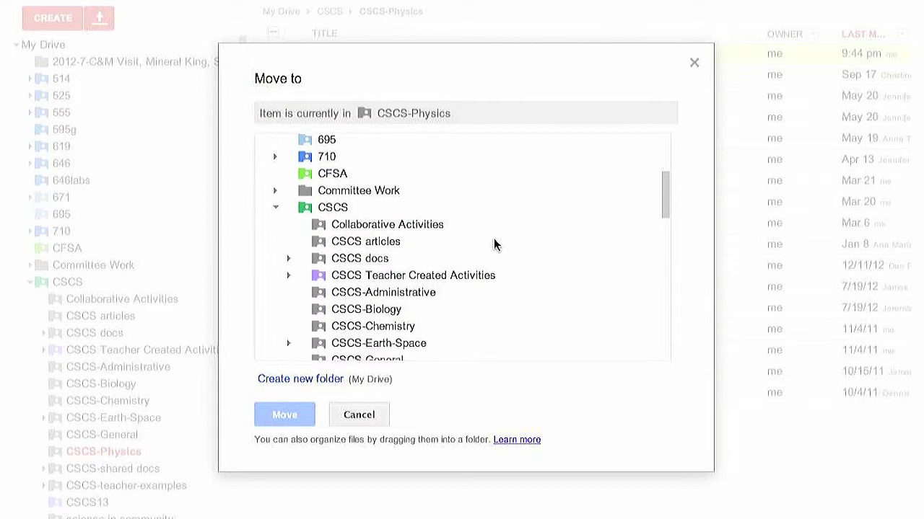
scroll(494, 245, down, 1)
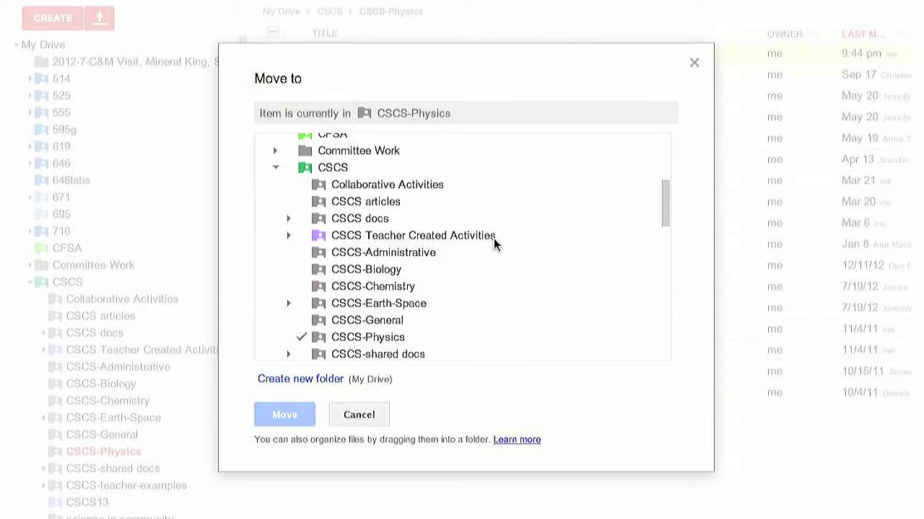
click(387, 337)
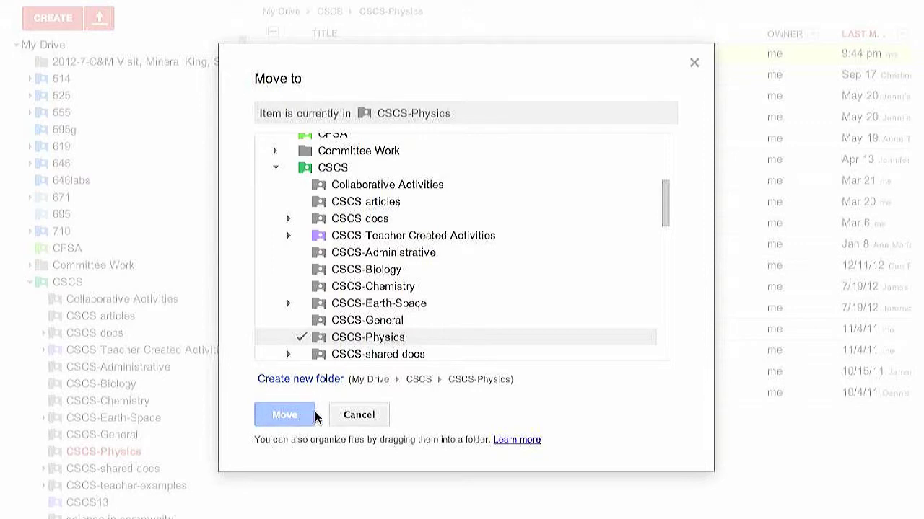
click(693, 63)
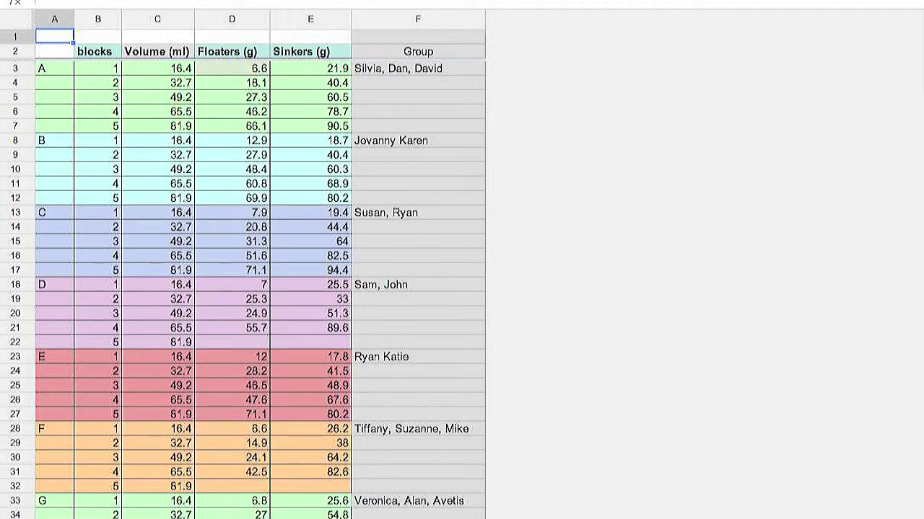
click(54, 0)
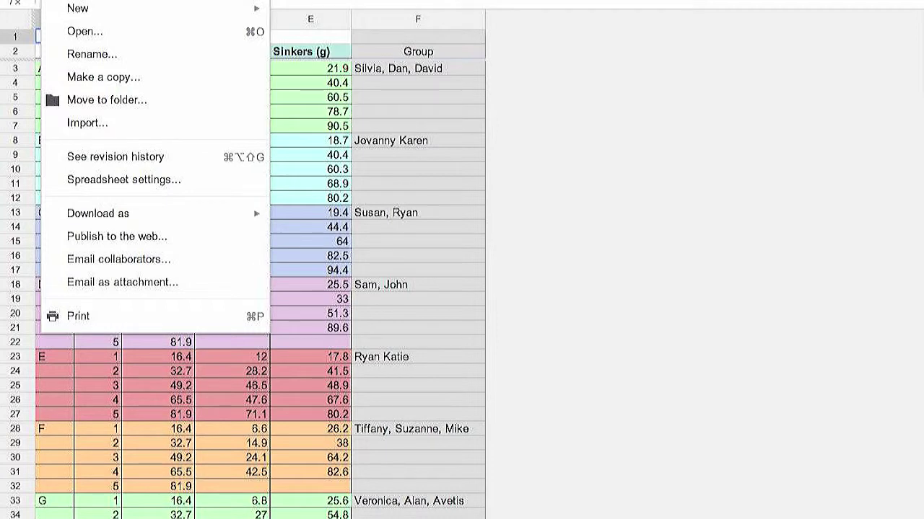
key(Escape)
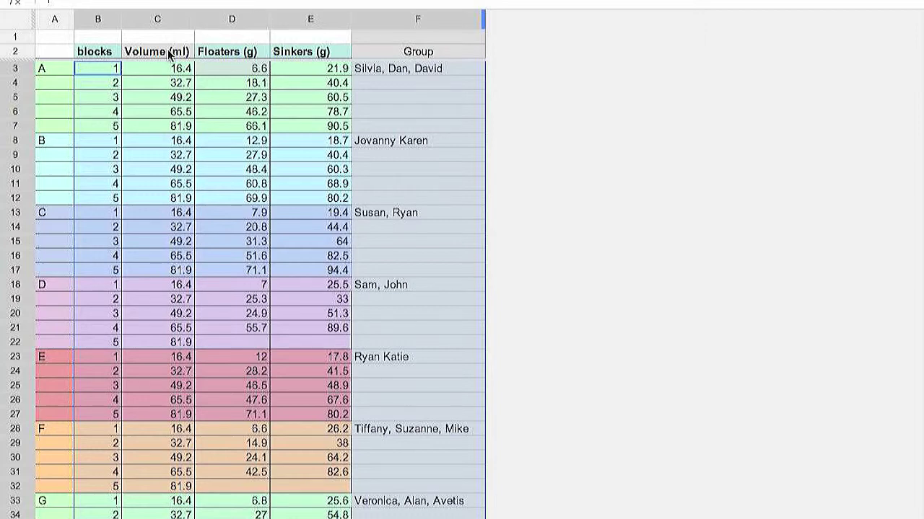
click(124, 97)
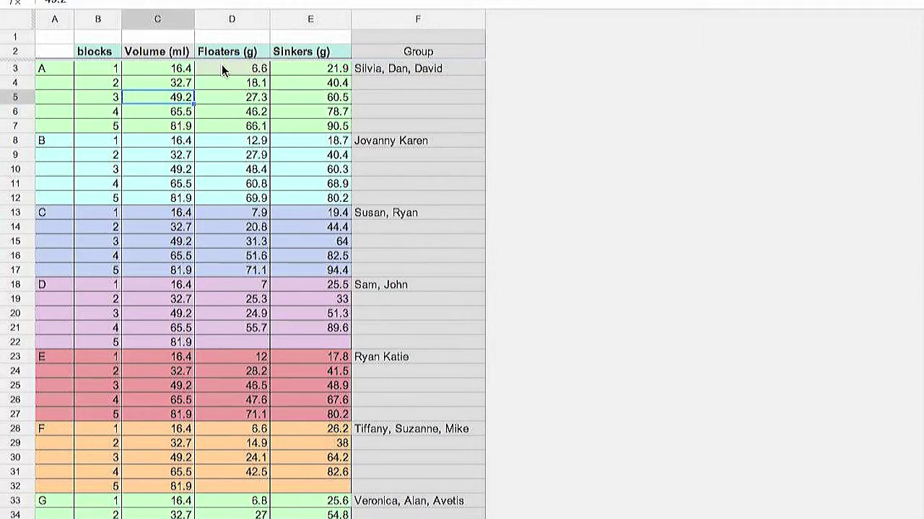
Delete the values in the Floaters, Sinkers and Group columns for rows 3 to 37.
click(246, 68)
drag(279, 73, 426, 518)
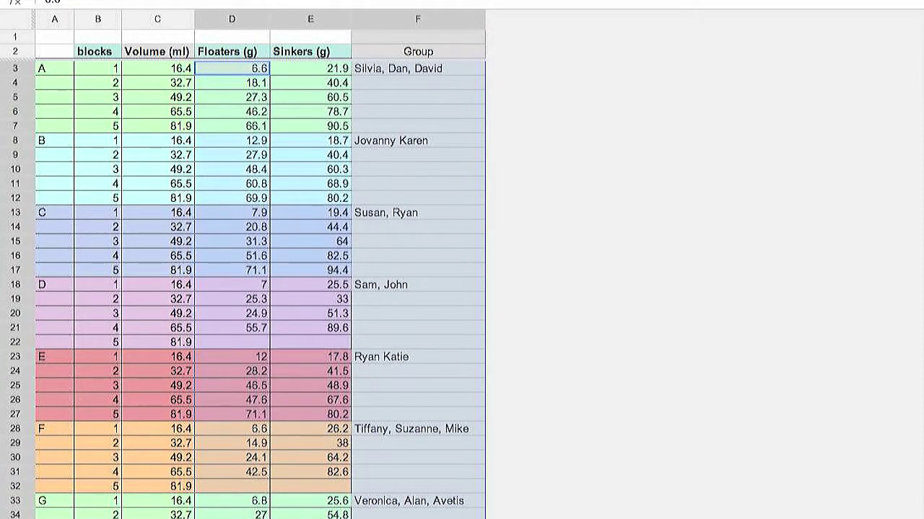
key(shift+F10)
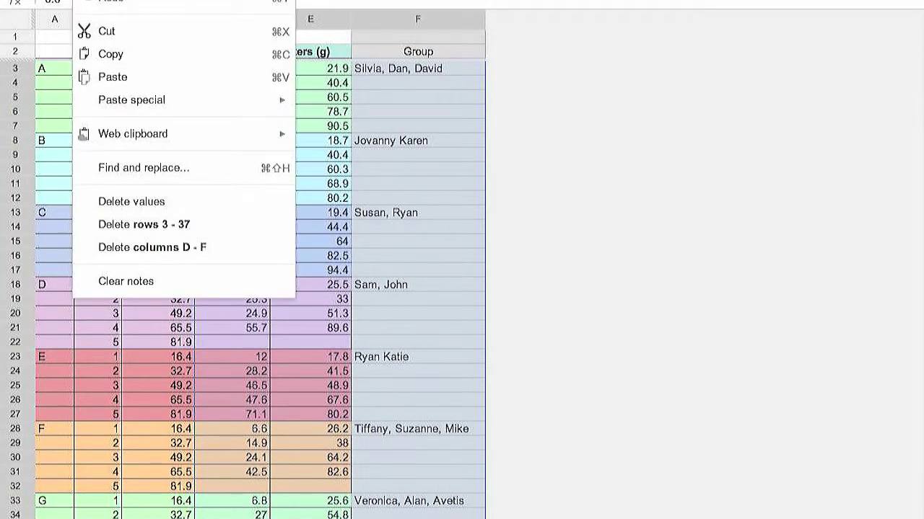
click(149, 201)
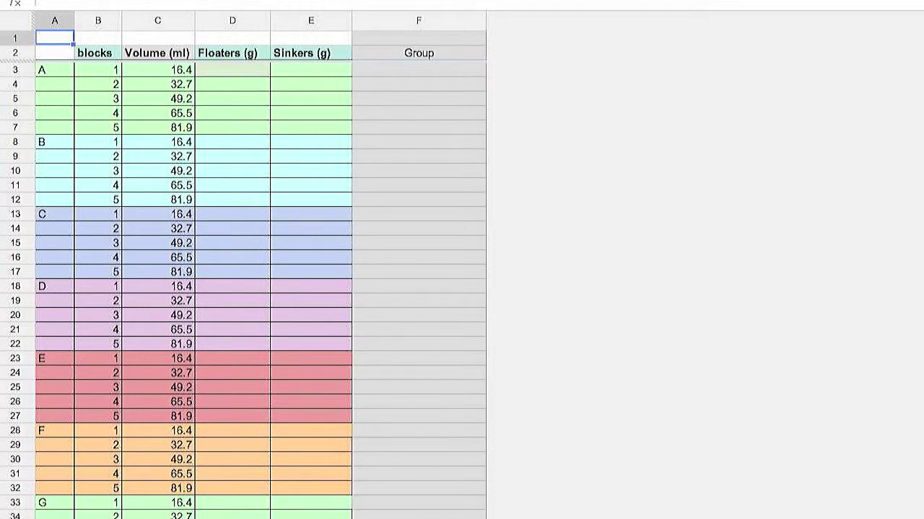
Restore the spreadsheet's non-anonymous revision of 2/29/12, 9:19 PM from the revision history.
key(alt+f)
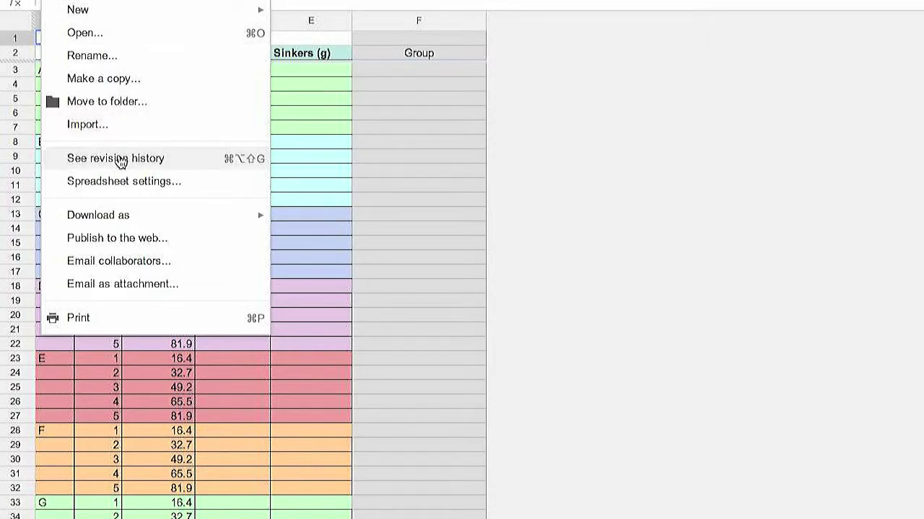
click(121, 159)
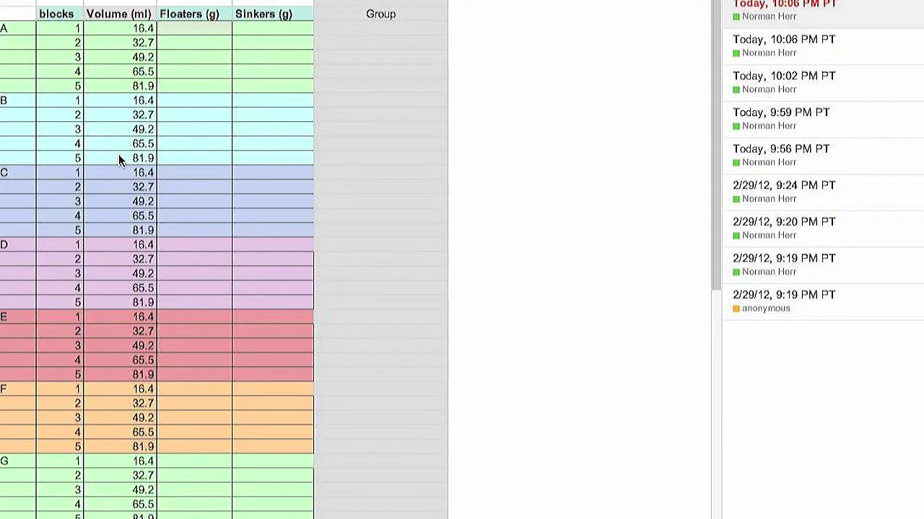
click(774, 268)
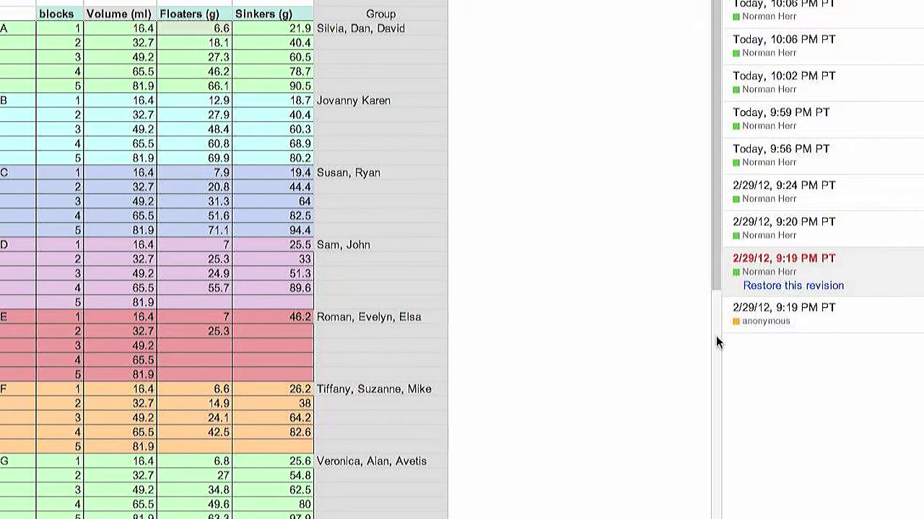
click(790, 288)
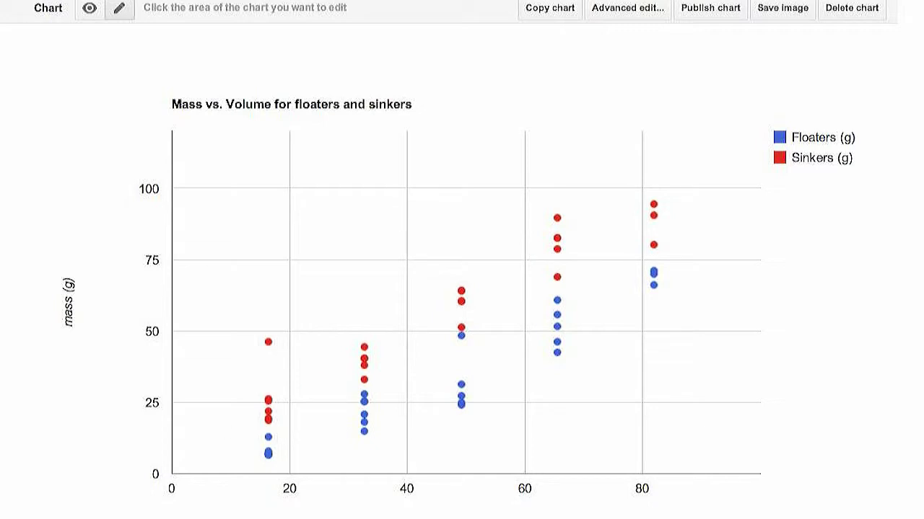
Check the source data range of the Mass vs. Volume chart in the advanced chart editor without updating the chart.
click(630, 8)
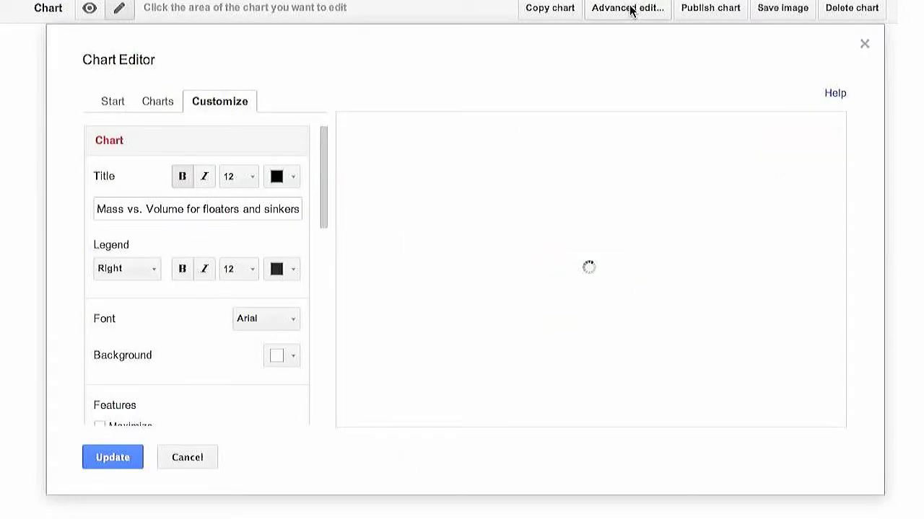
click(115, 104)
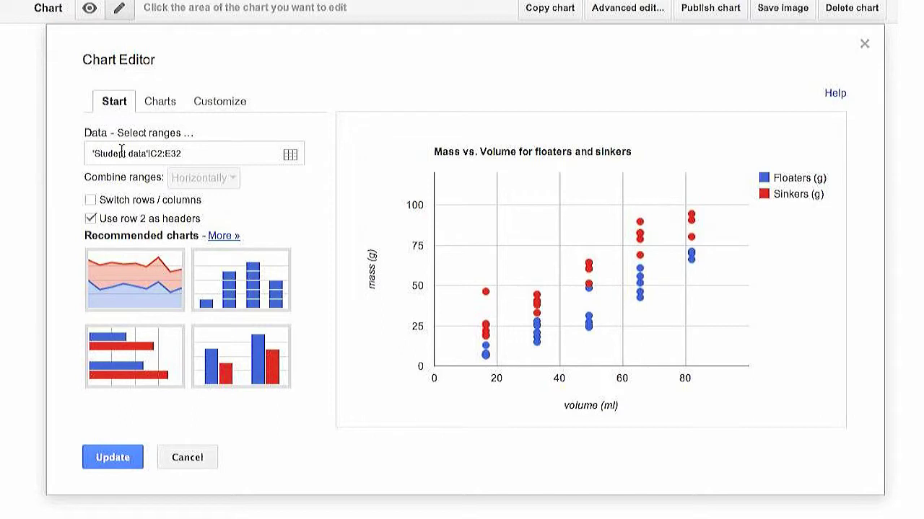
drag(92, 154, 148, 153)
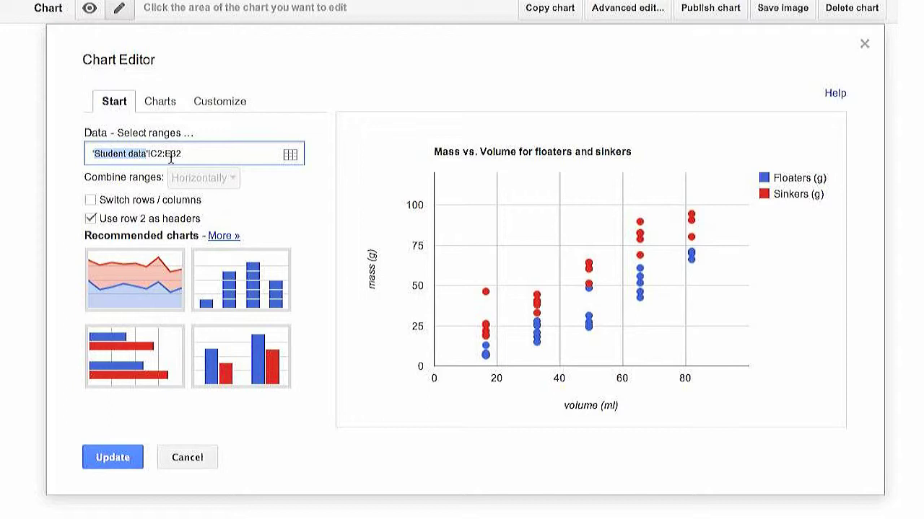
click(200, 464)
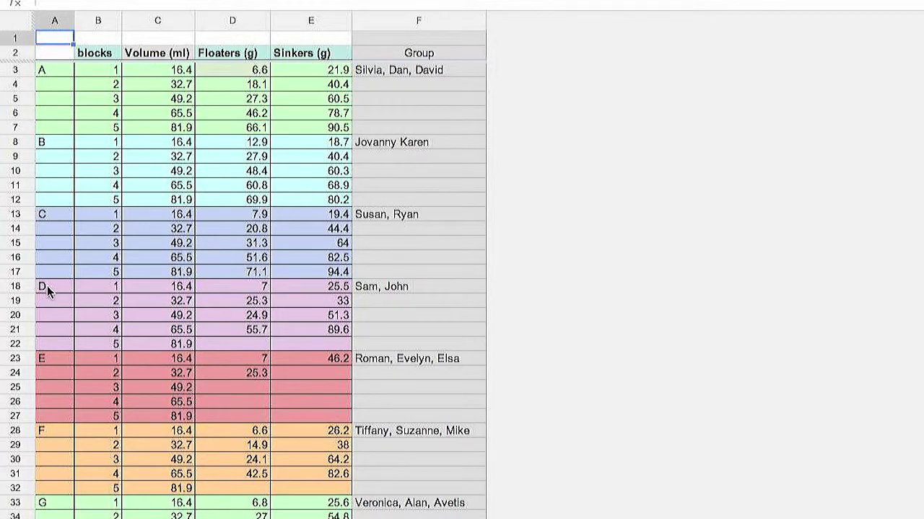
Set the Floaters mass for block 1 of group D (cell D18) to 70.
click(256, 291)
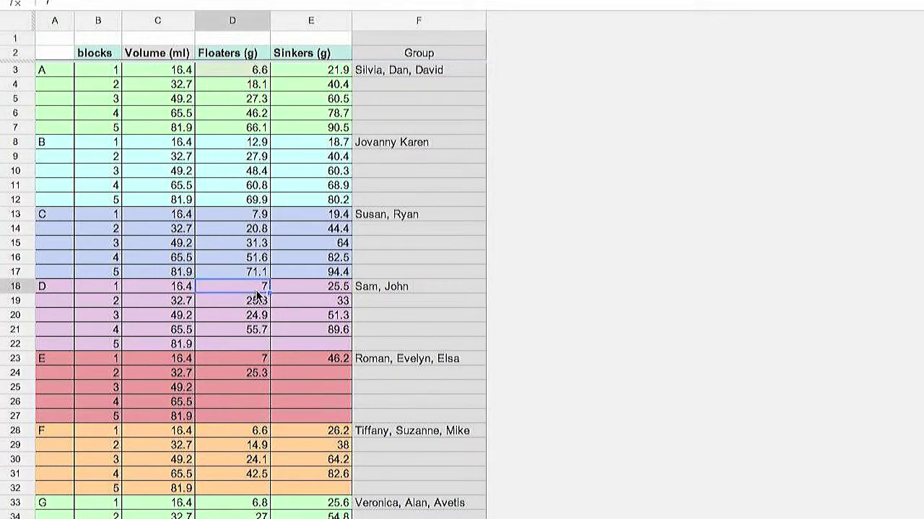
text(70)
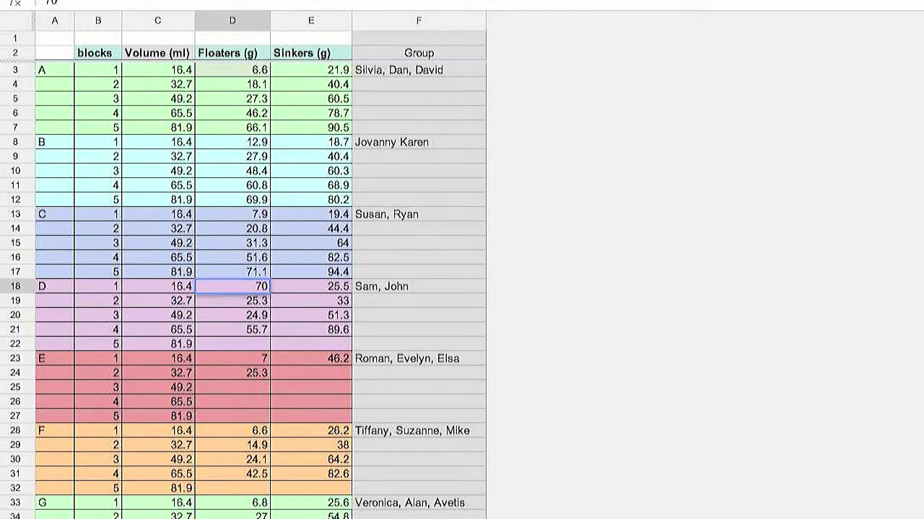
key(Return)
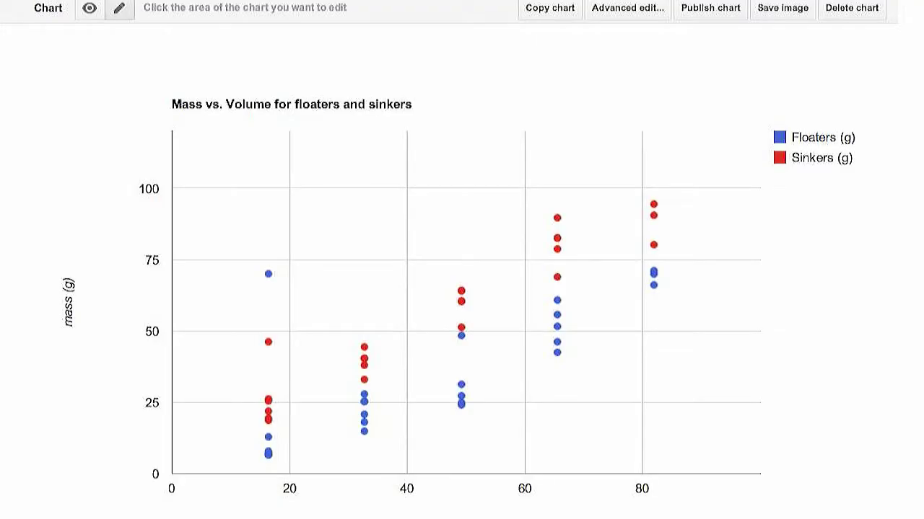
Inspect the outlying Floaters point for the 16.4 ml block in the Mass vs. Volume chart.
click(269, 274)
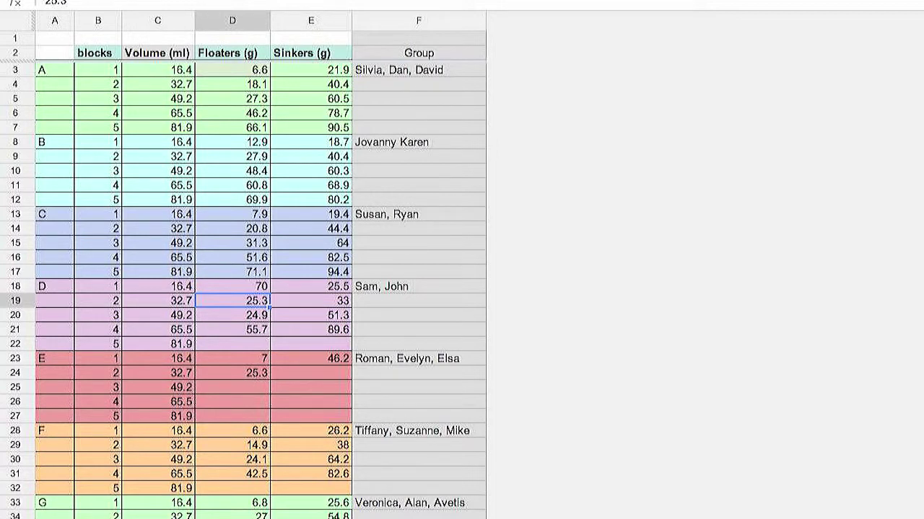
Share the spreadsheet with the HPCA-CSCS-demonstration contact group, giving edit access and notifying the members by email.
click(866, 4)
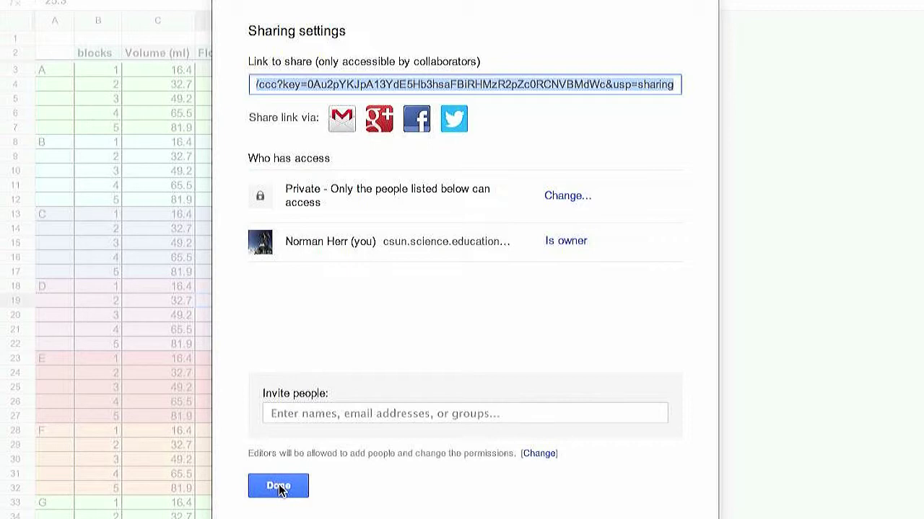
click(295, 414)
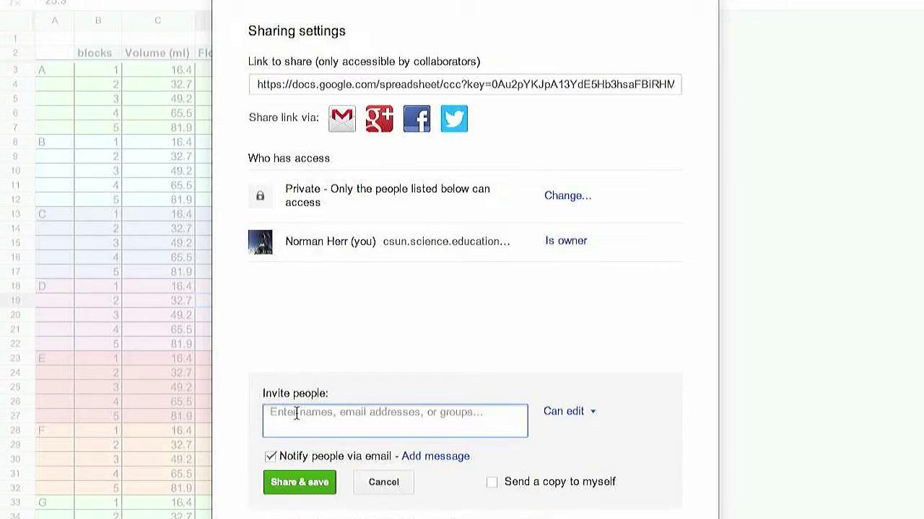
text(hpc)
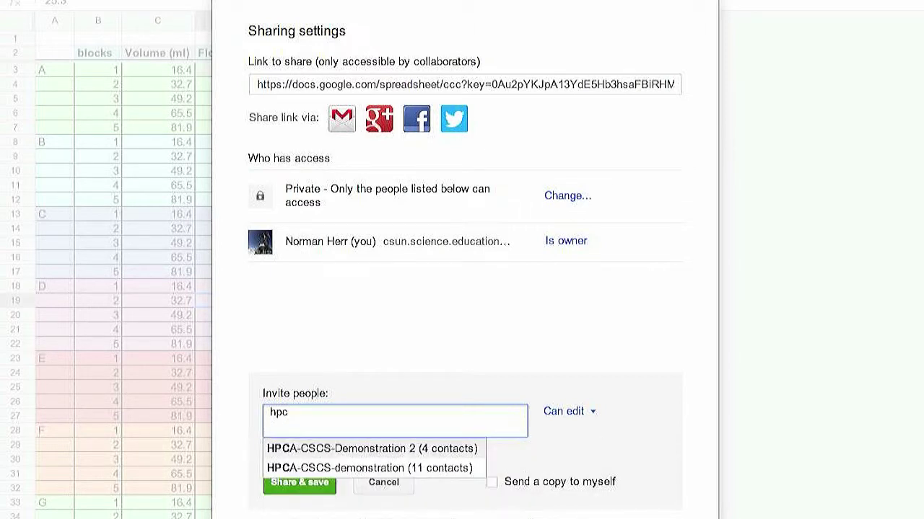
click(316, 475)
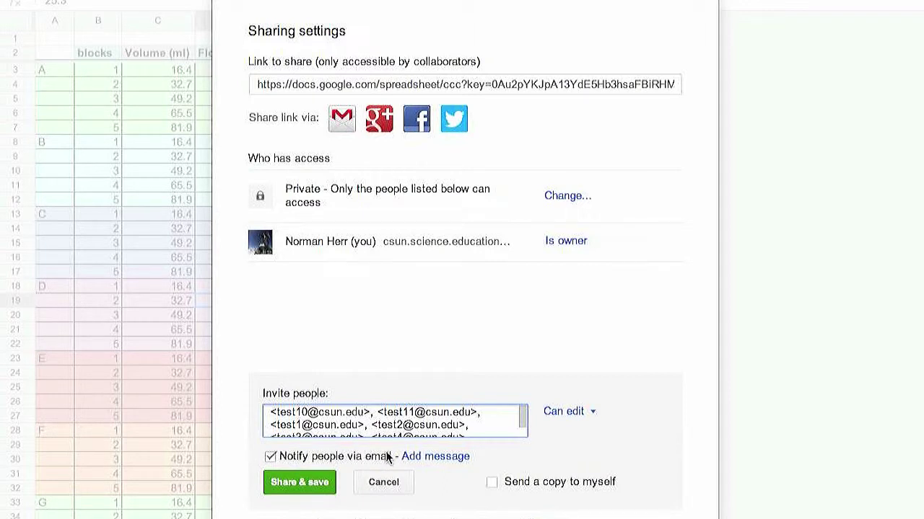
click(303, 479)
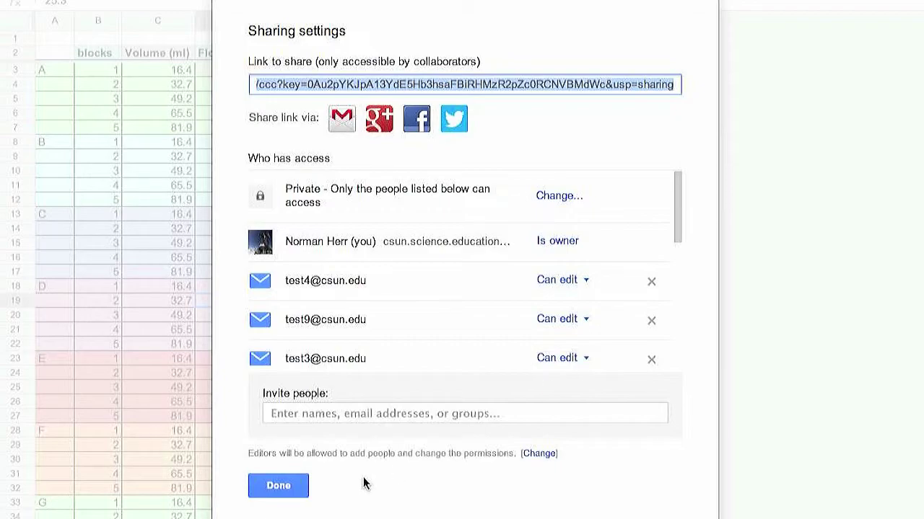
click(278, 487)
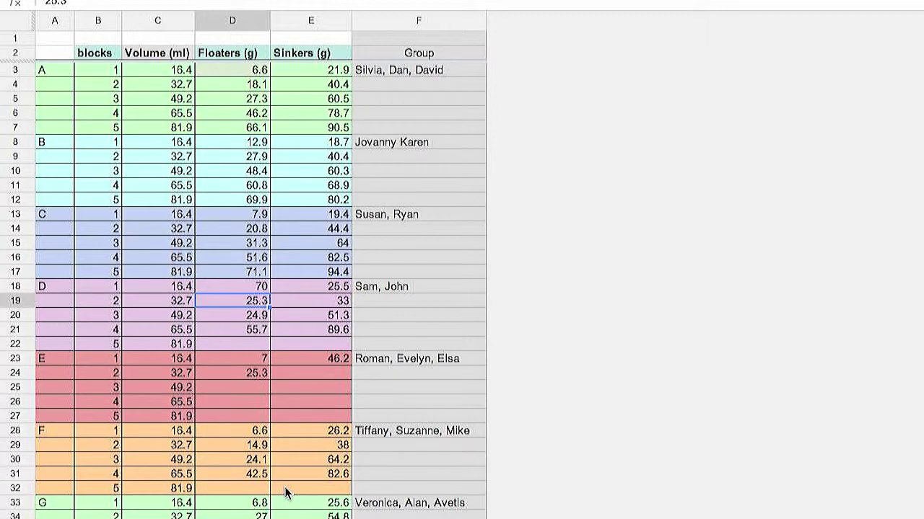
Clear the recorded values from the Floaters, Sinkers and Group columns in rows 3 to 37.
drag(224, 70, 440, 516)
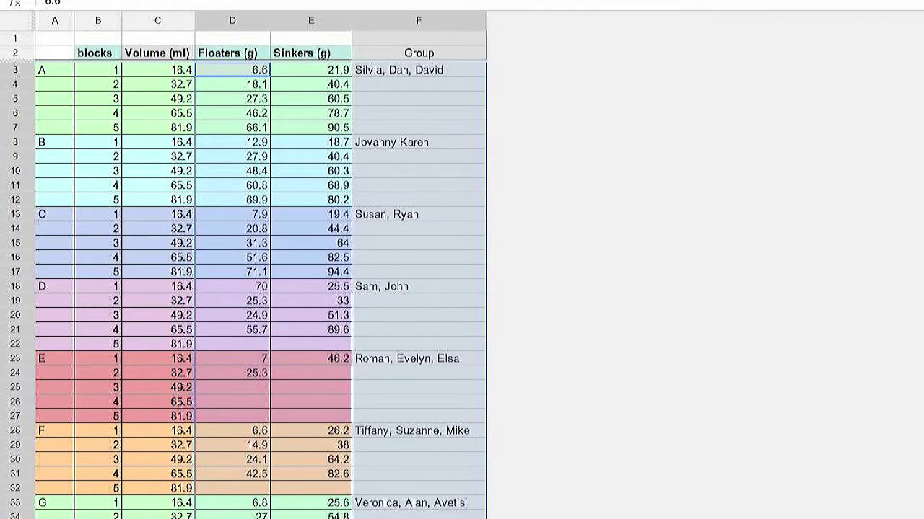
click(87, 0)
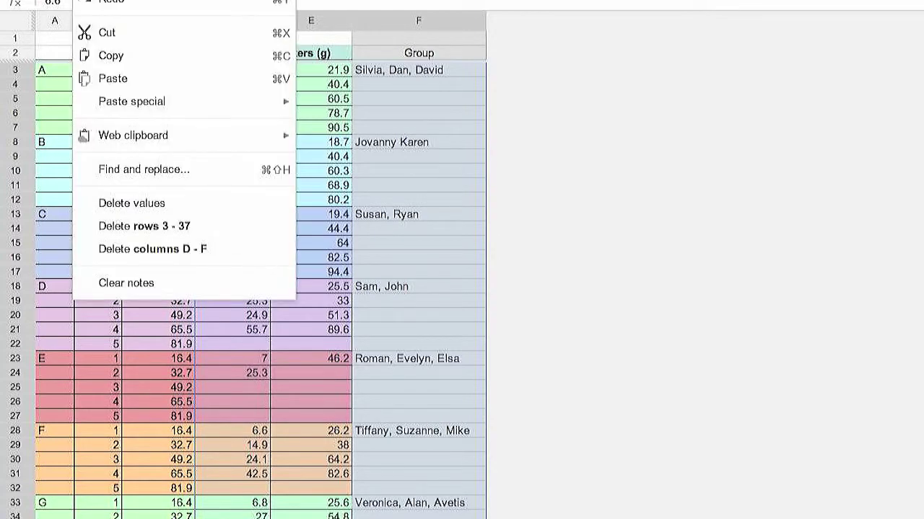
click(130, 205)
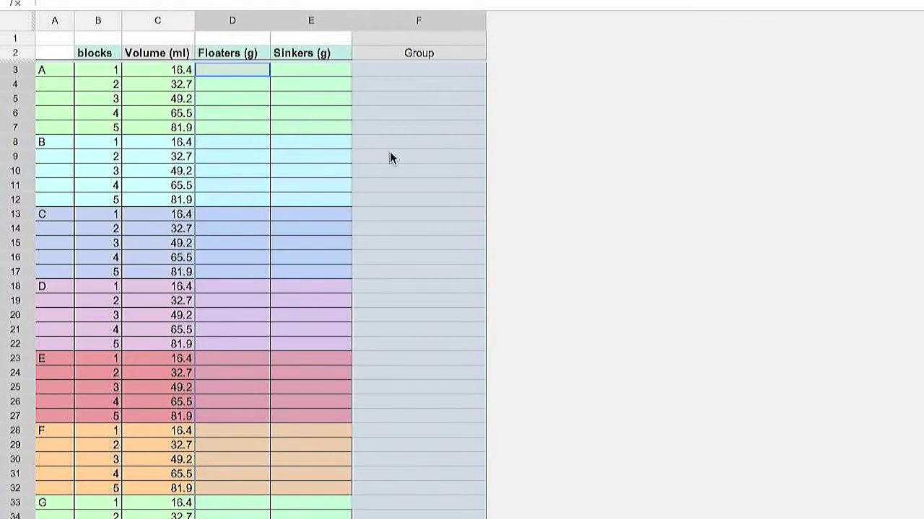
click(332, 348)
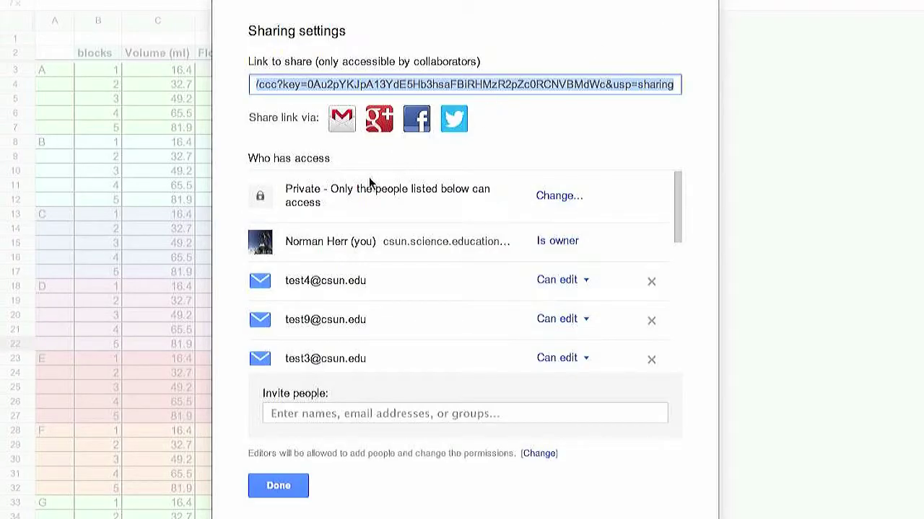
Change the spreadsheet's visibility from private to Anyone with the link, with Can edit access, and save the sharing settings.
drag(286, 189, 322, 189)
click(563, 199)
click(281, 246)
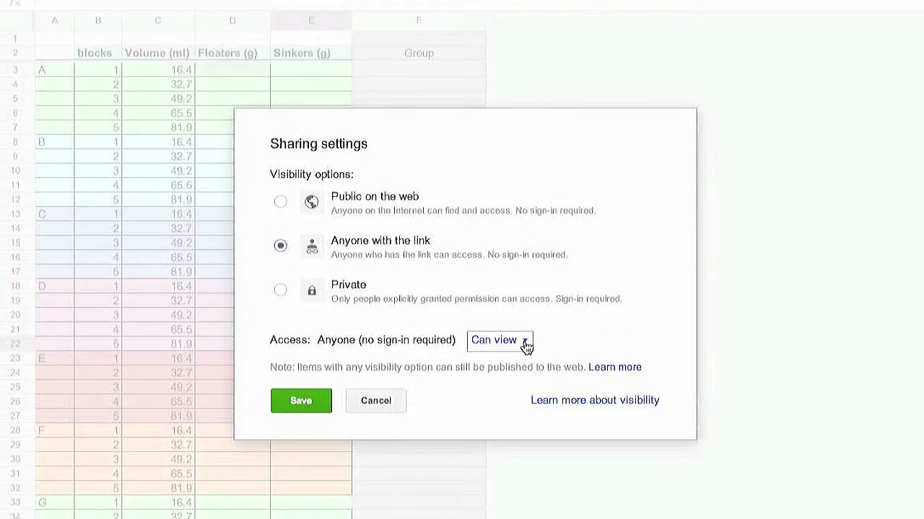
click(526, 345)
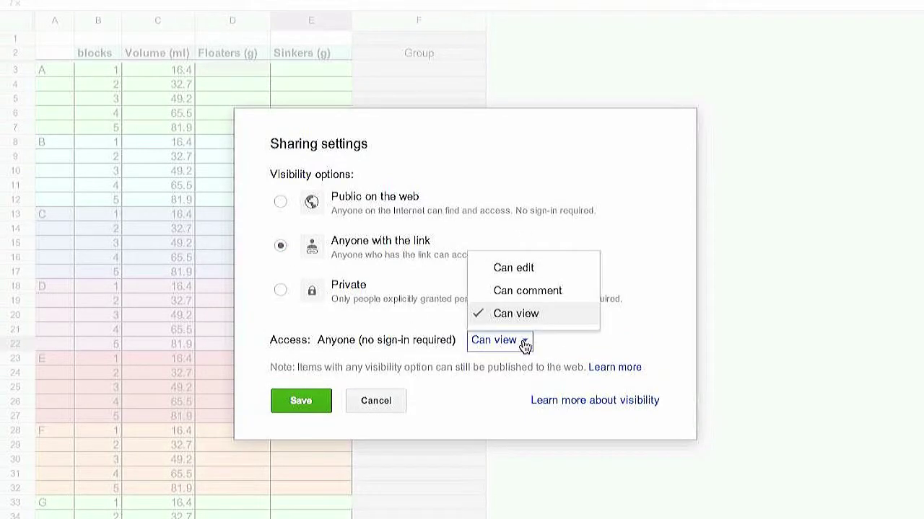
click(513, 269)
click(294, 402)
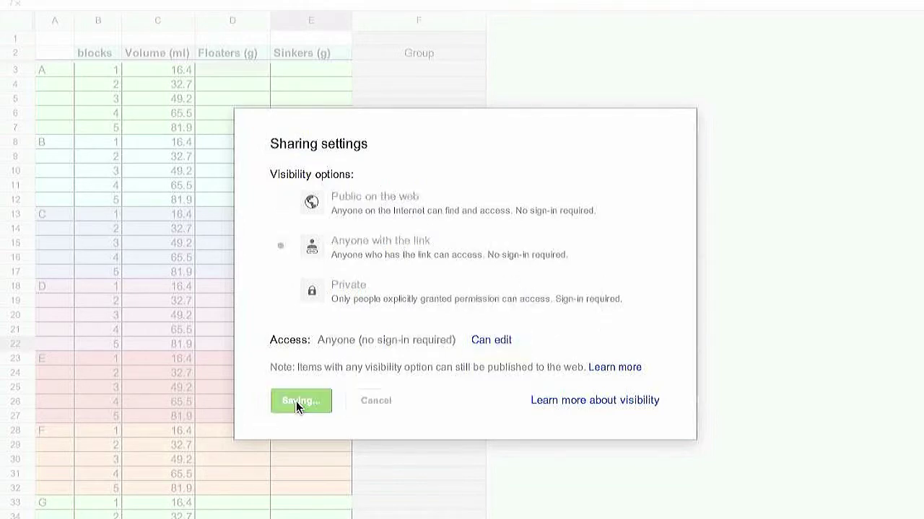
click(280, 486)
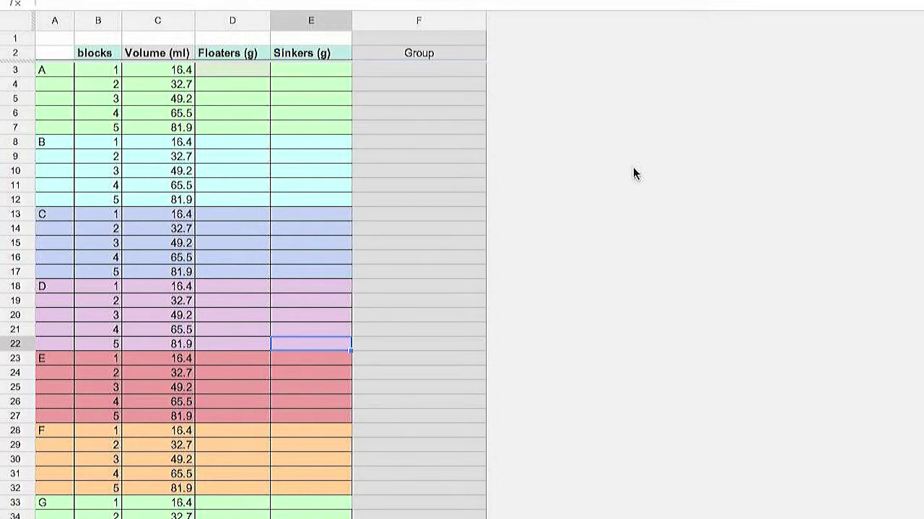
Review the spreadsheet's share link and access list in the sharing settings without changing anything.
click(880, 1)
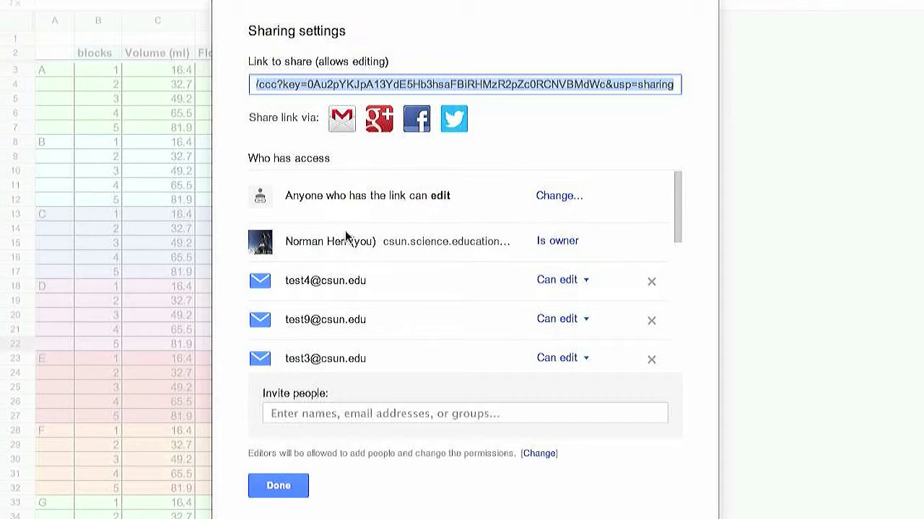
click(269, 488)
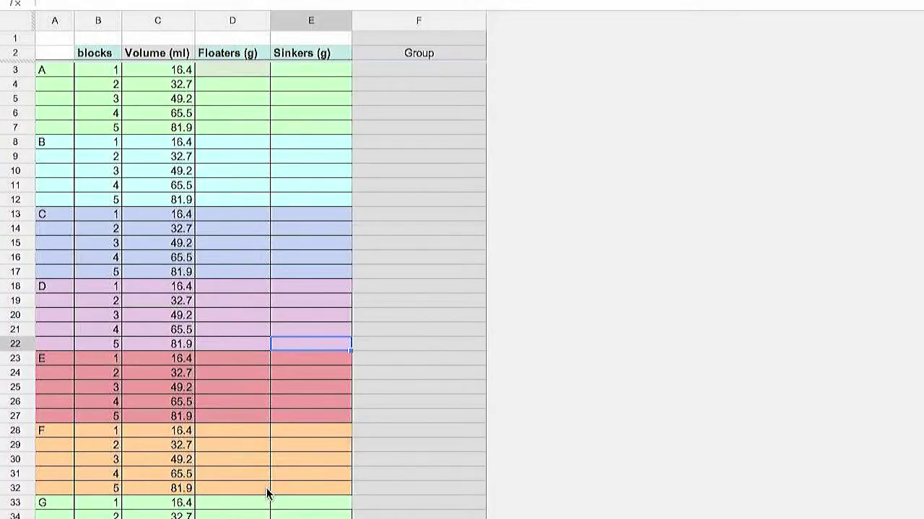
key(shift+F10)
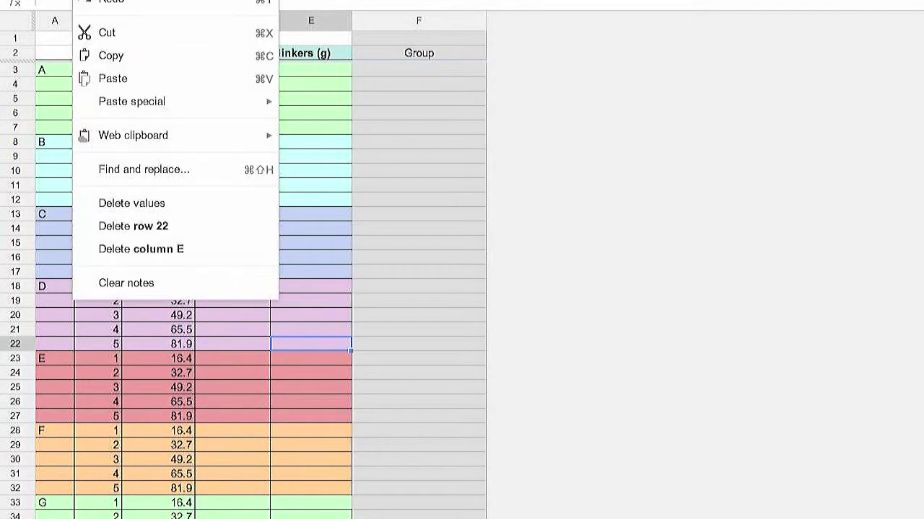
key(Left)
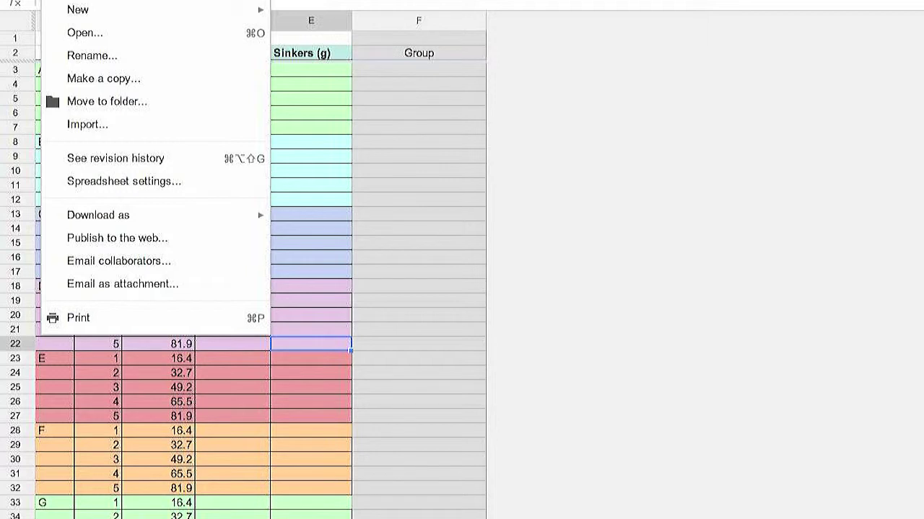
click(628, 127)
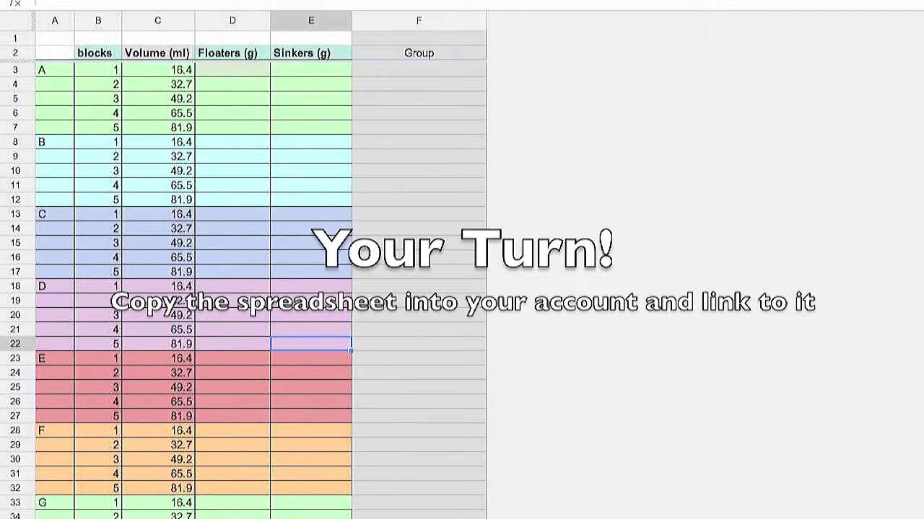
key(alt+f)
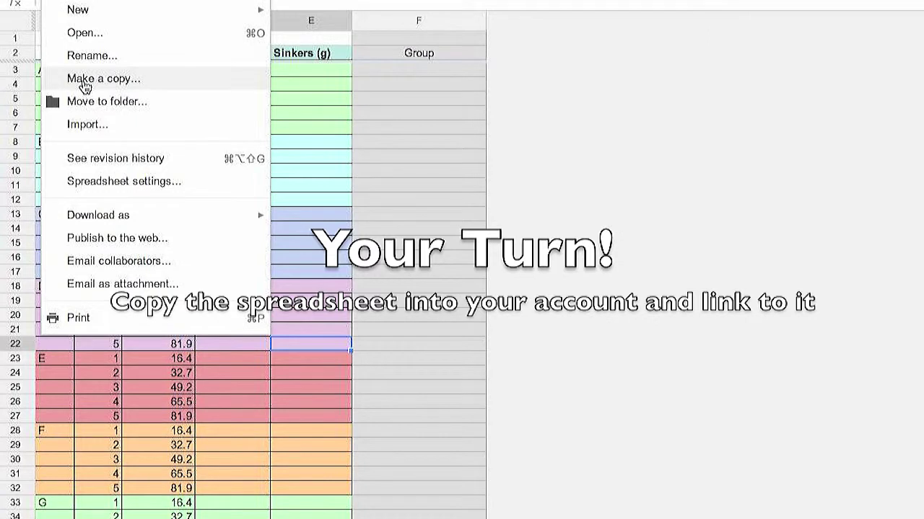
click(579, 156)
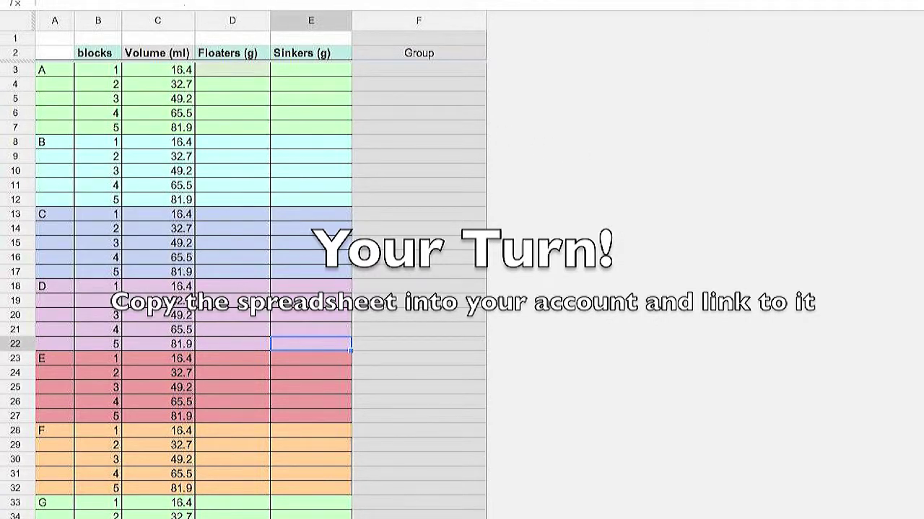